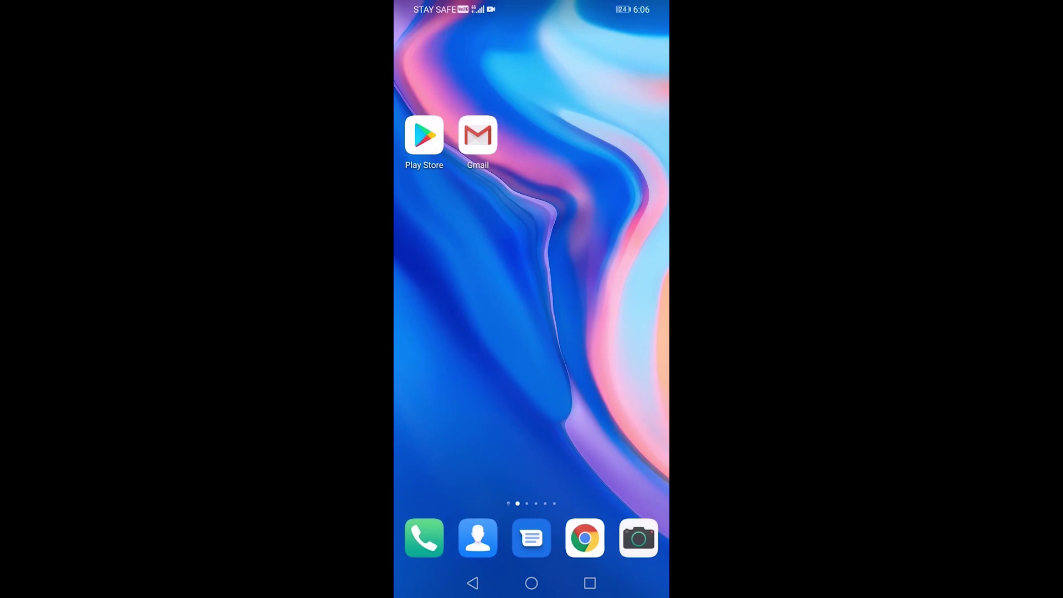
Step: Confirm in the Play Store that Google Apps Device Policy is installed
click(424, 135)
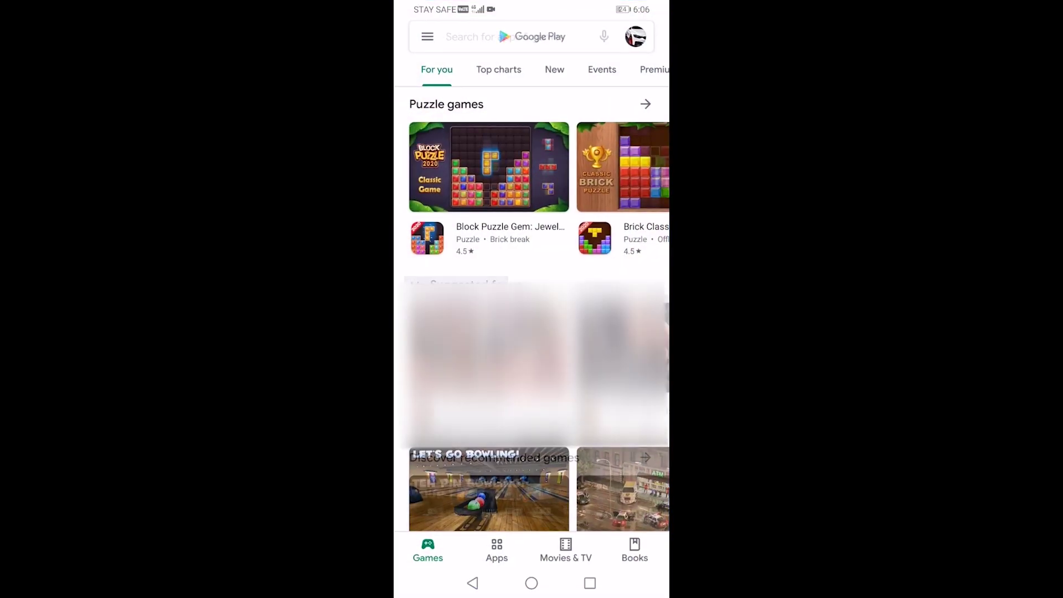
click(532, 35)
click(642, 73)
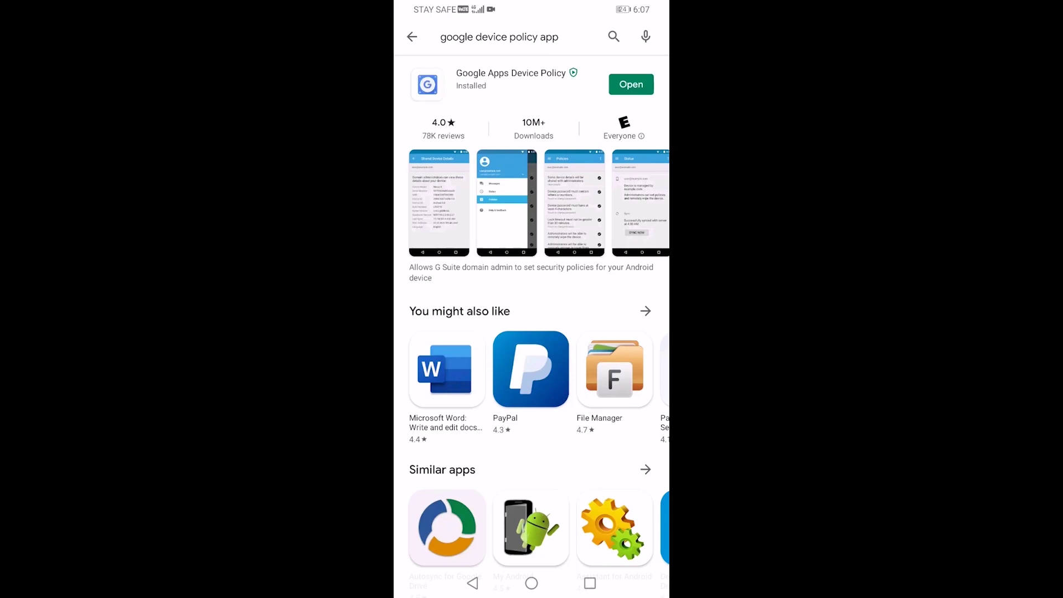
click(412, 37)
Step: Install Google Classroom from the Play Store and return to the home screen
click(551, 34)
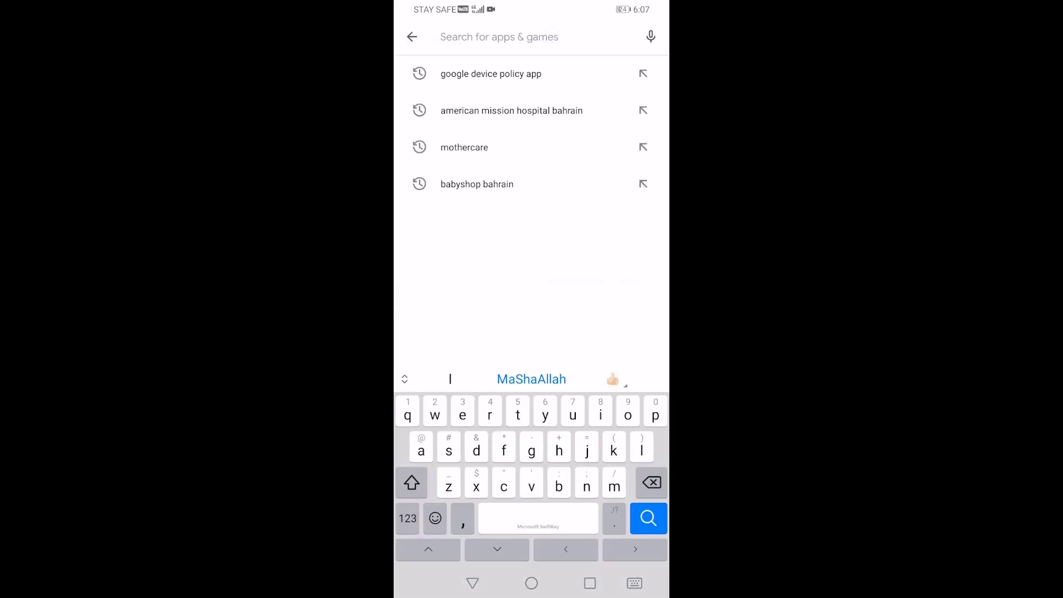
text(google)
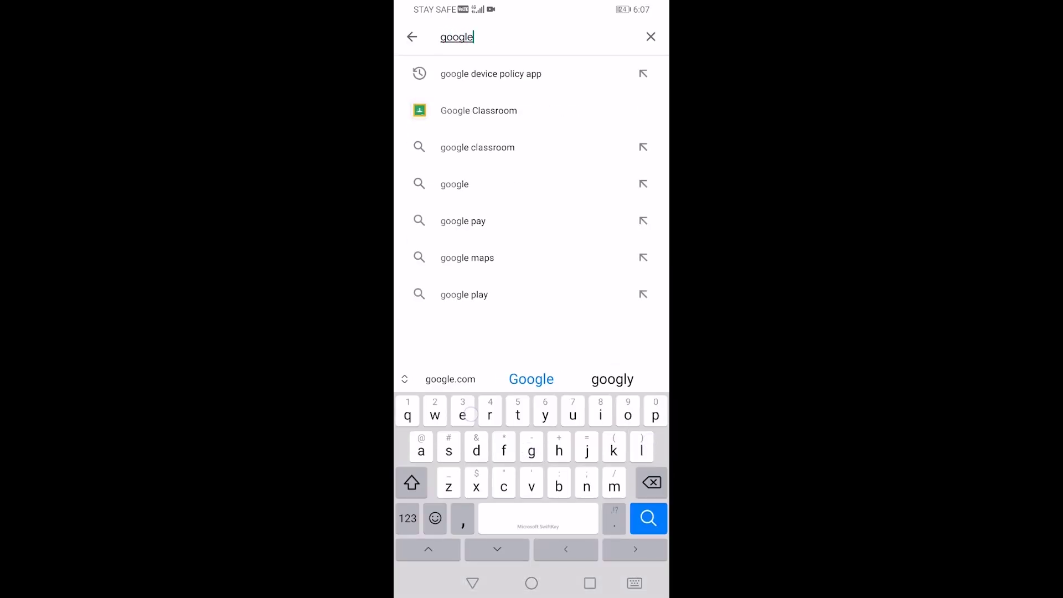
click(479, 111)
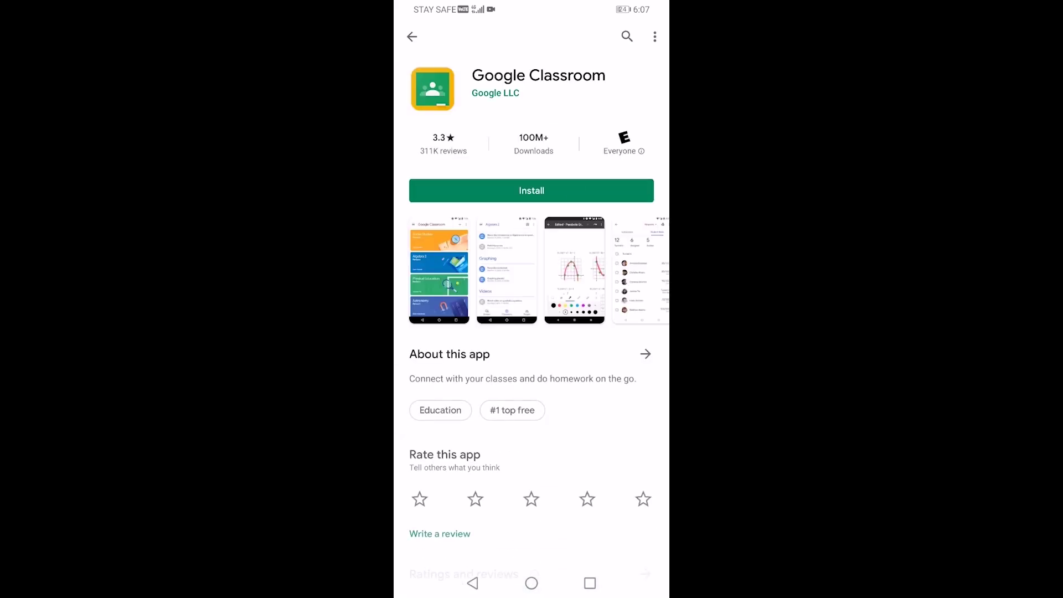
click(532, 190)
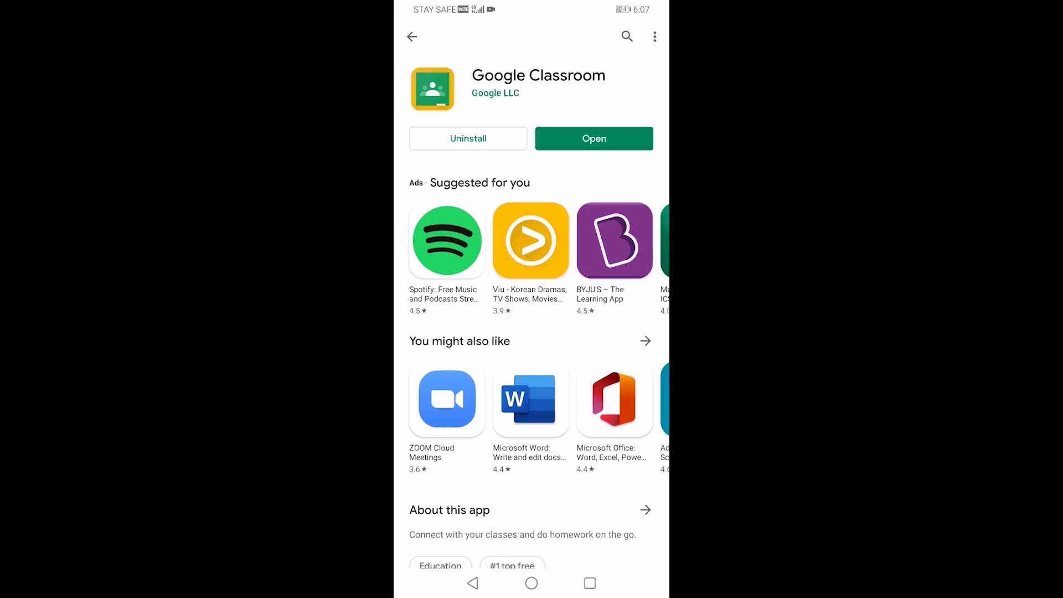
click(532, 583)
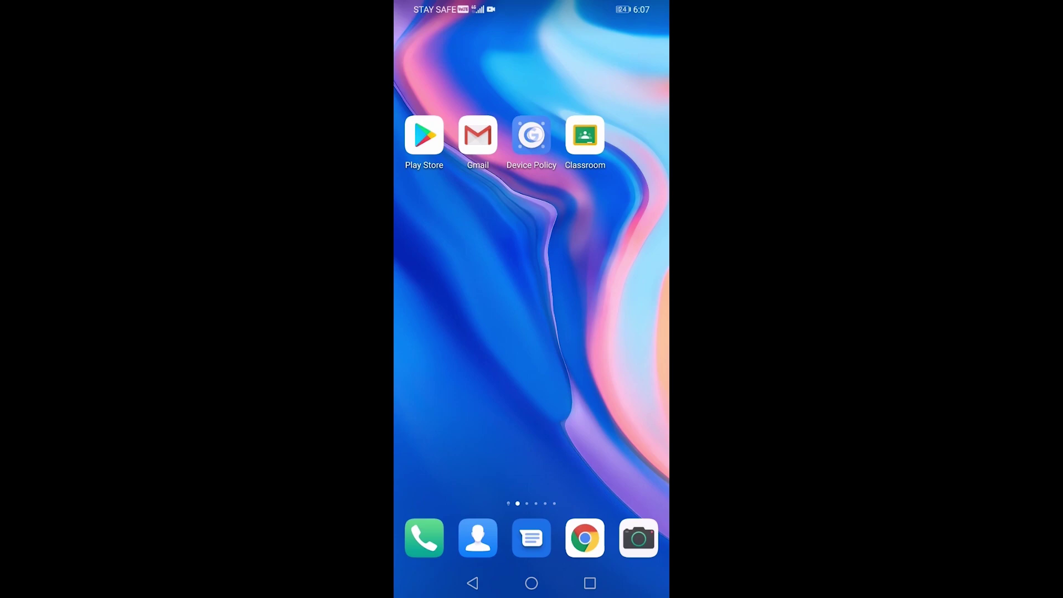
Step: Start adding an account in Device Policy and paste the school email address
click(531, 135)
click(531, 553)
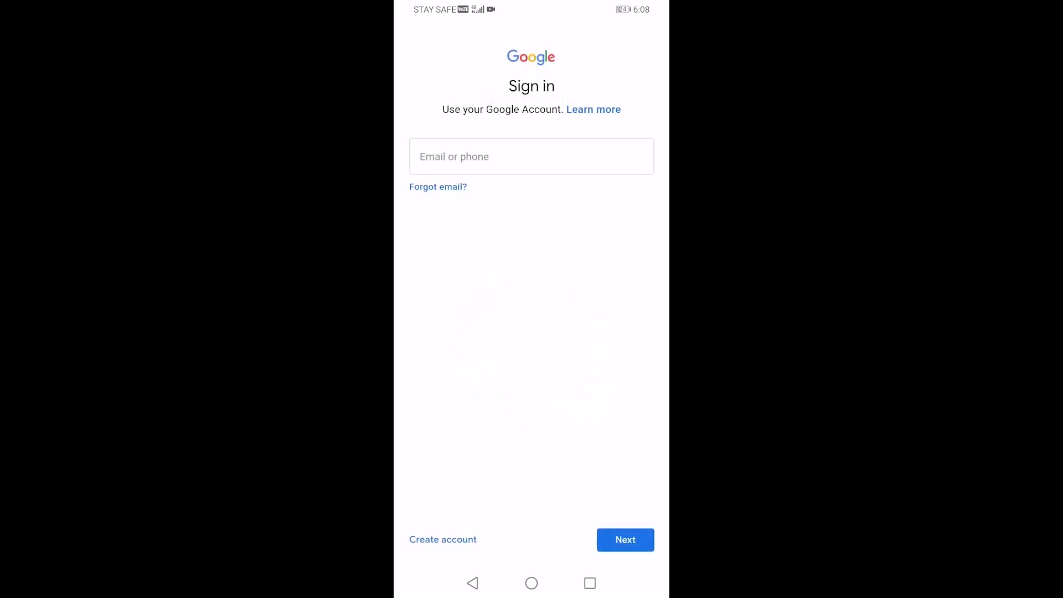
click(517, 150)
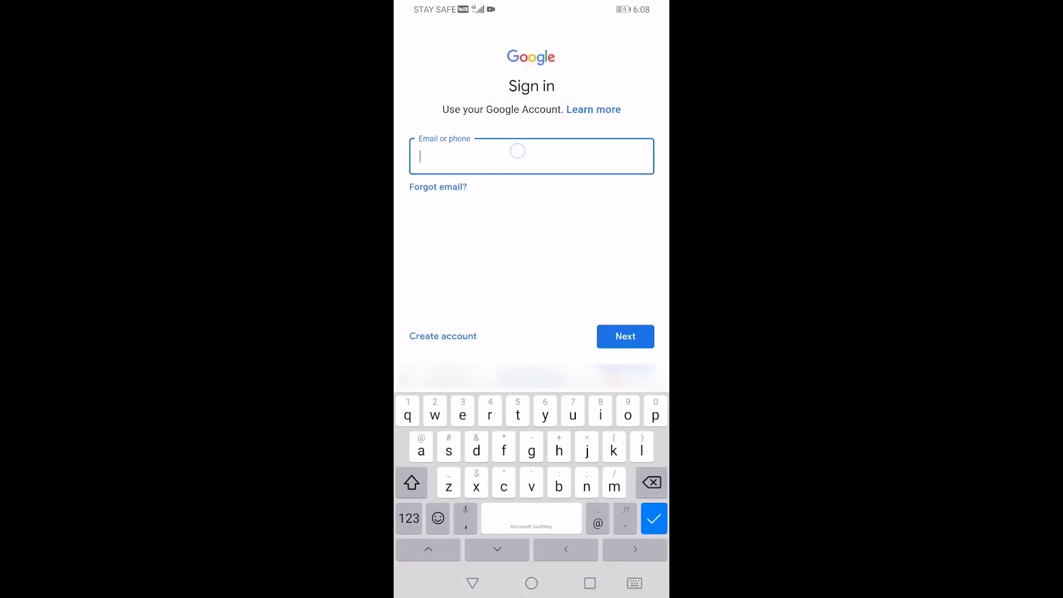
click(420, 158)
click(427, 133)
Step: Submit the school email and password, and accept Google's terms
click(626, 336)
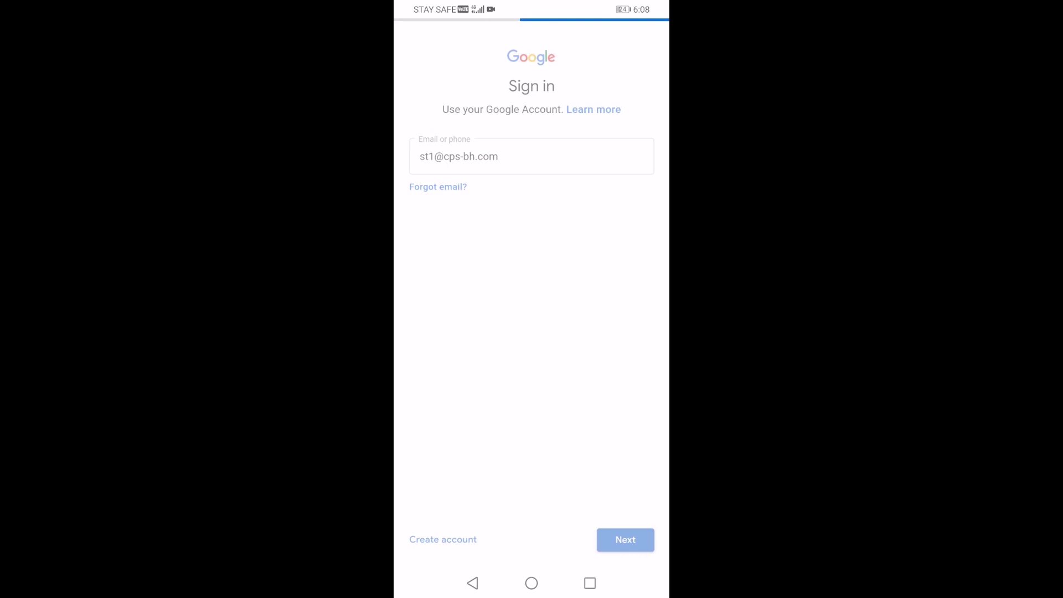
text(c)
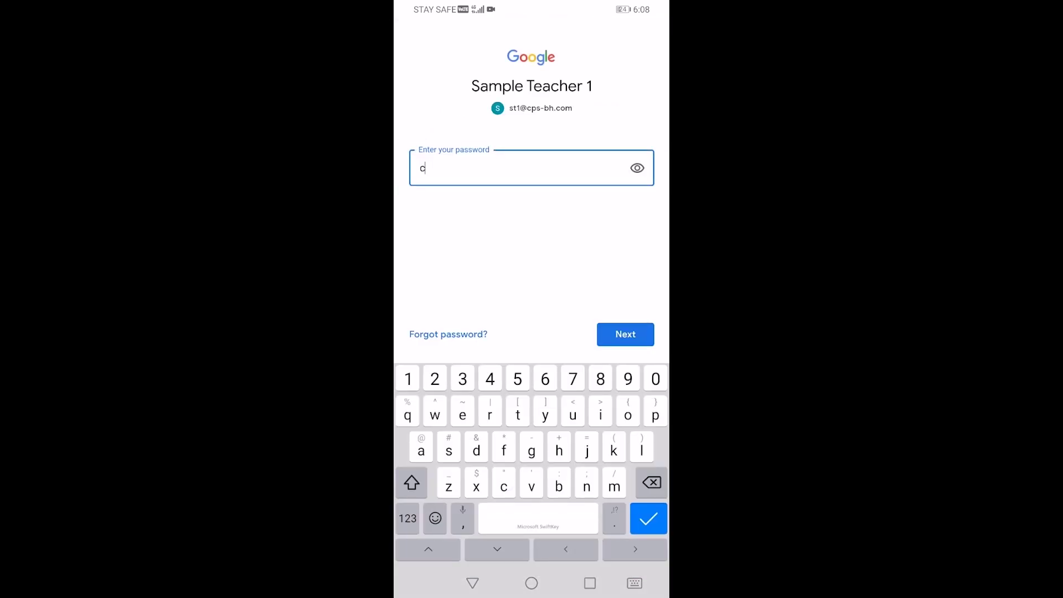
text(pste)
text(ache)
text(r)
click(625, 334)
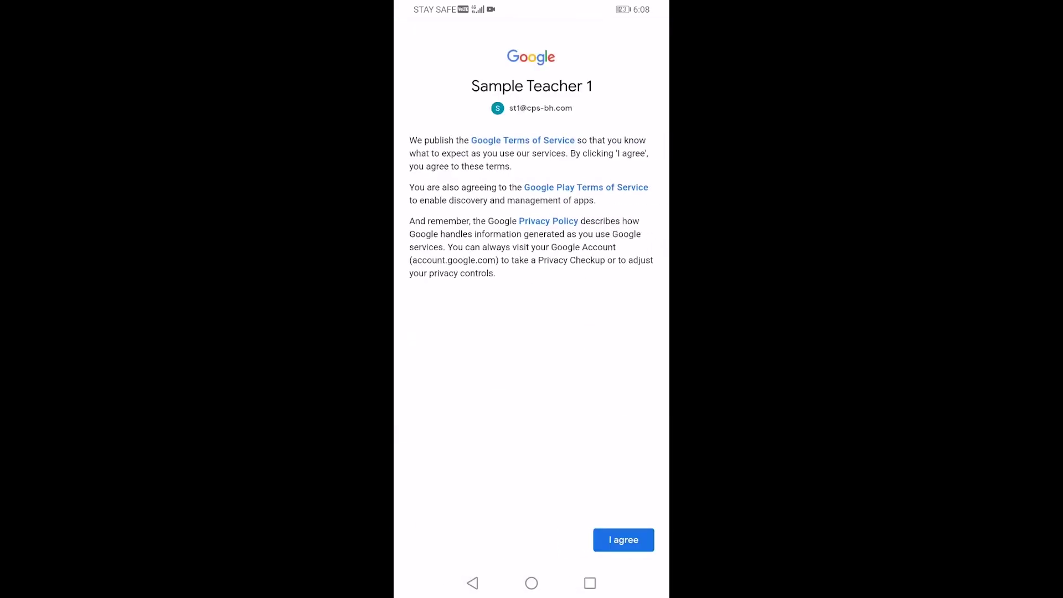
click(623, 540)
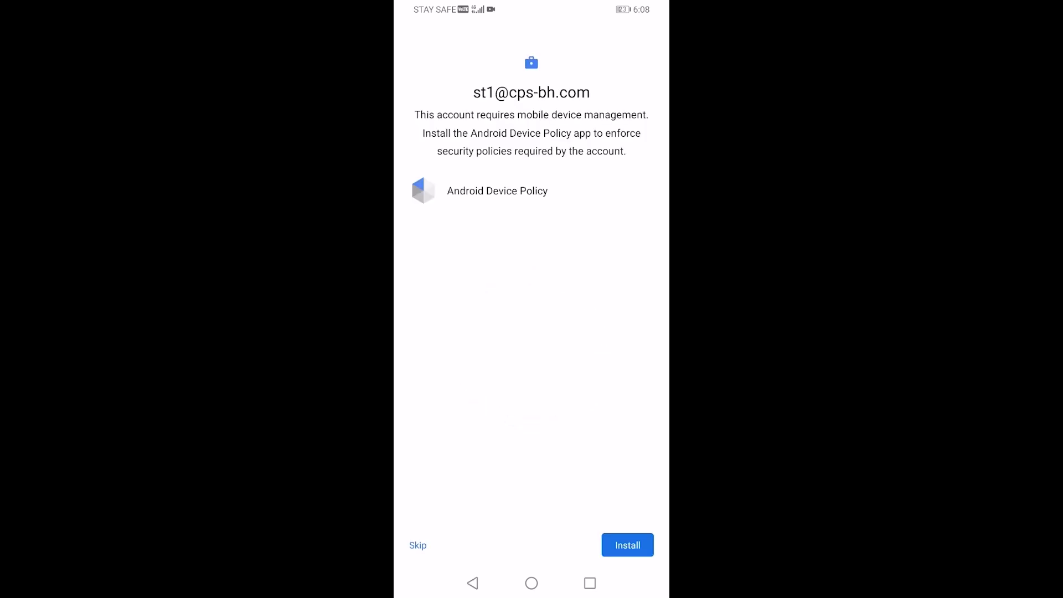
Step: Skip the device-management install prompt and reopen Device Policy past its introduction
click(418, 546)
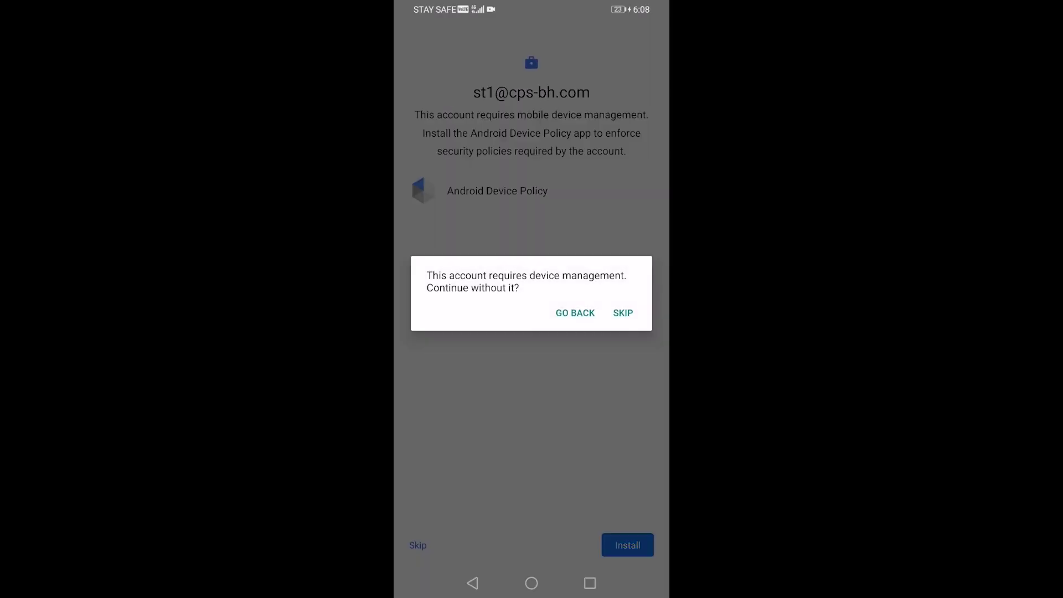
click(623, 313)
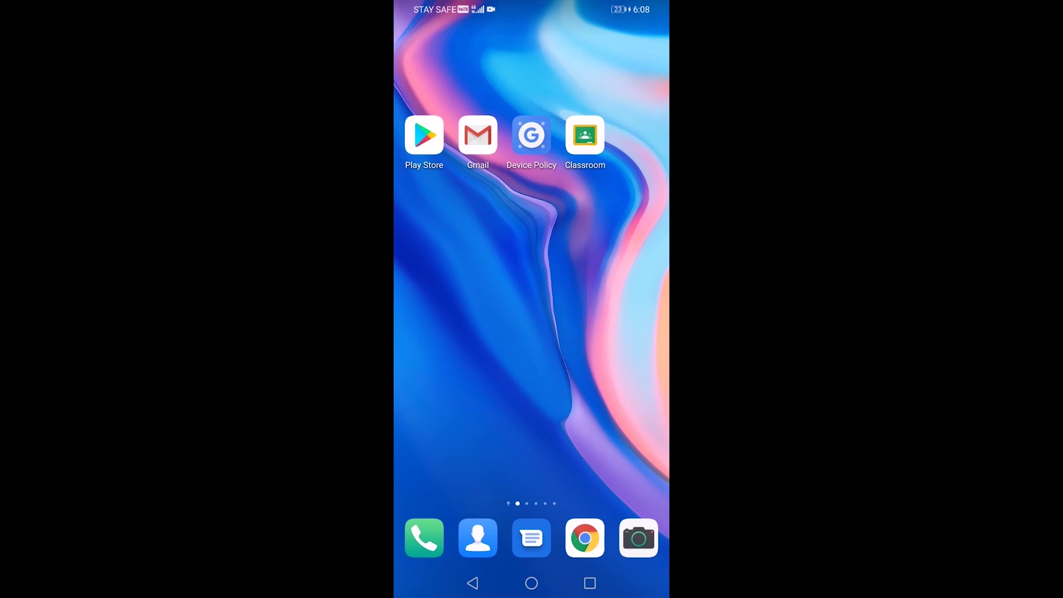
click(531, 136)
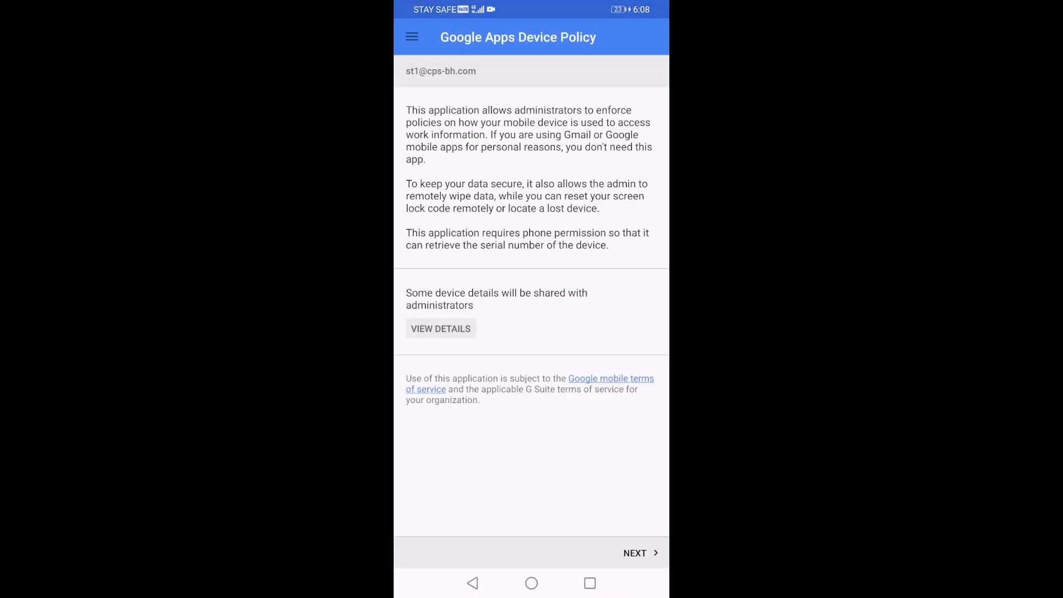
click(639, 553)
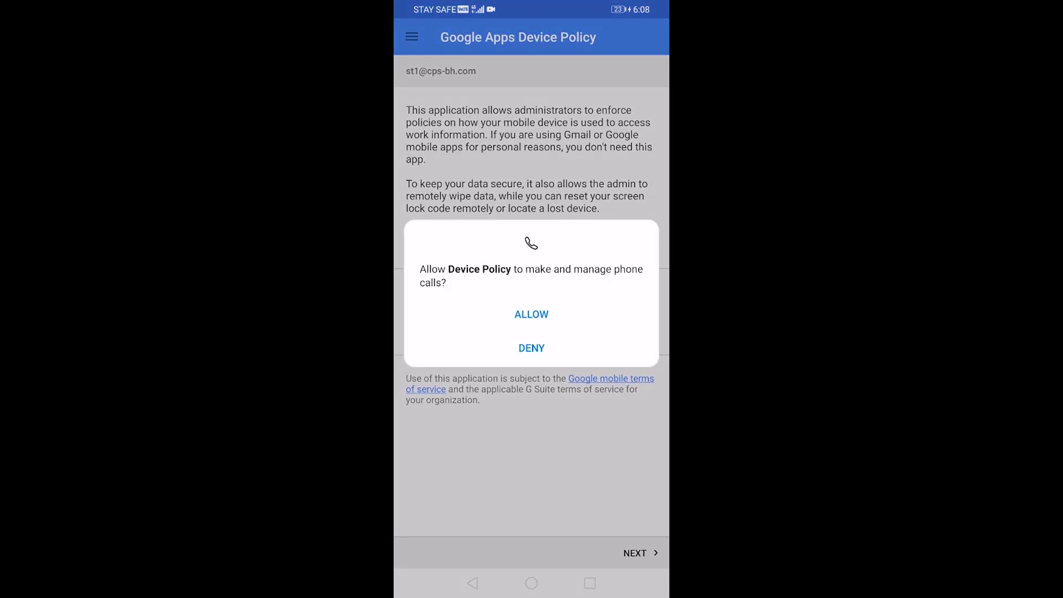
Step: Allow phone-call management, decline a work profile, and activate Device Policy as device administrator
click(531, 314)
click(640, 552)
click(411, 259)
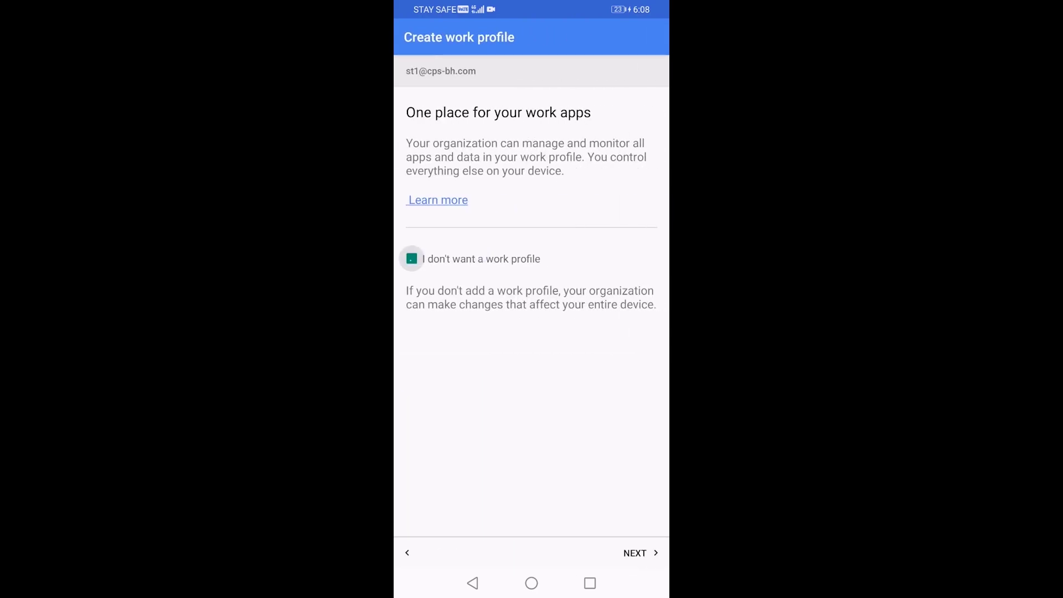
click(640, 553)
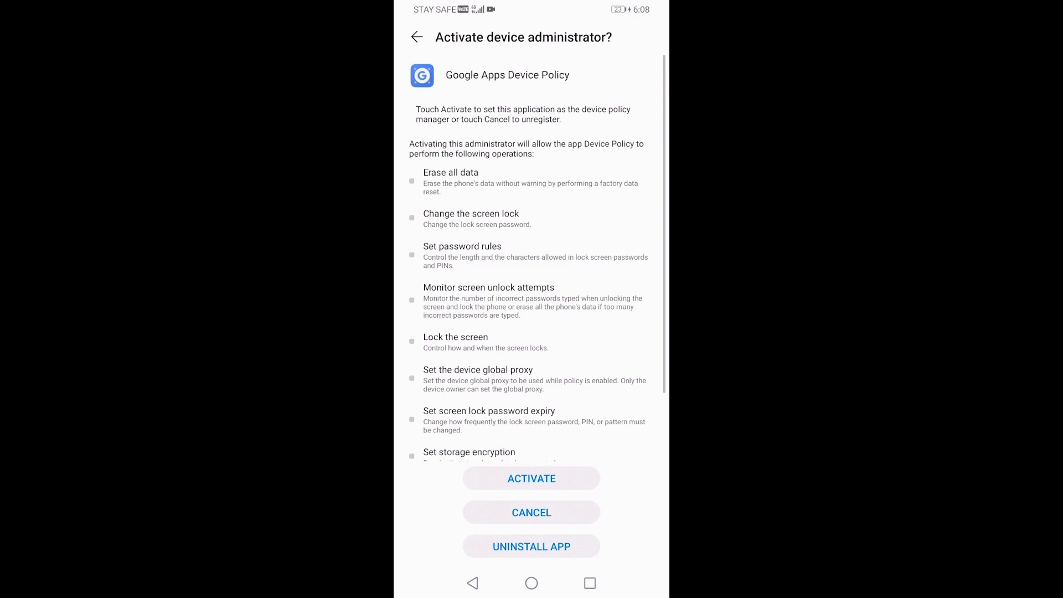
click(533, 479)
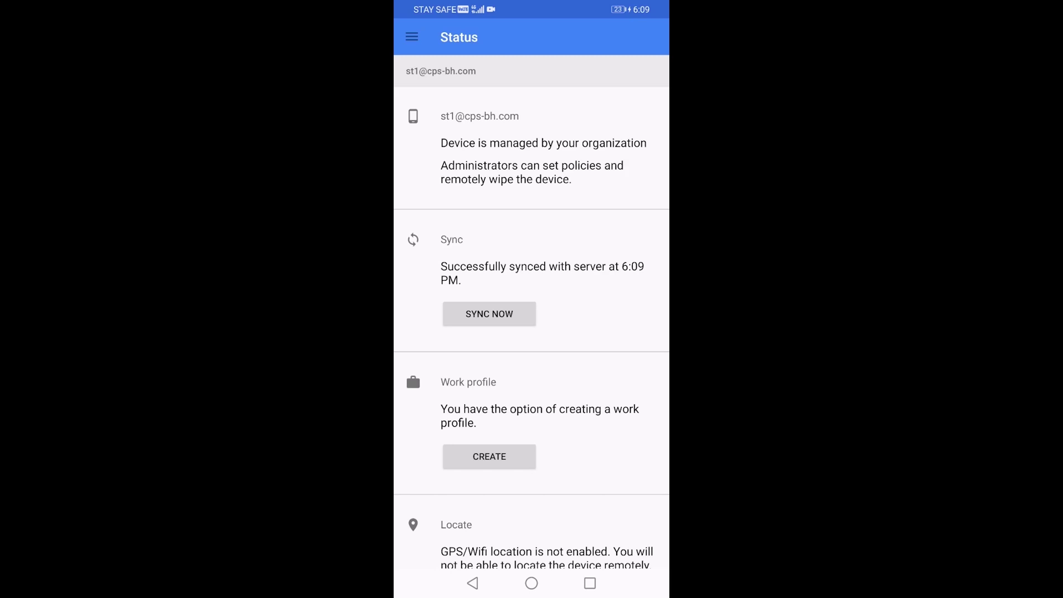
scroll(532, 333, down, 5)
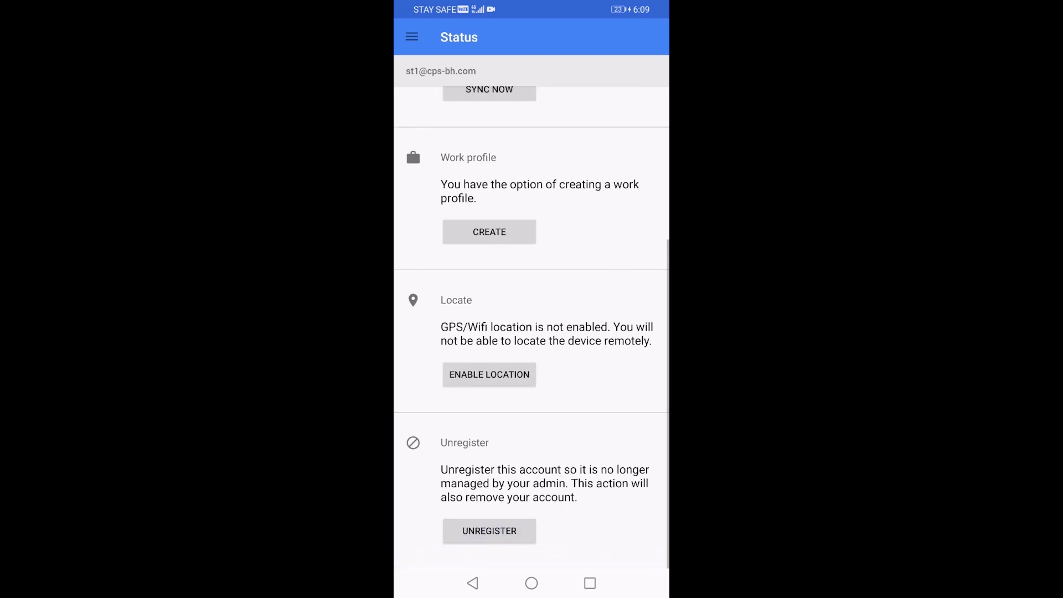
scroll(612, 290, up, 5)
scroll(621, 252, down, 5)
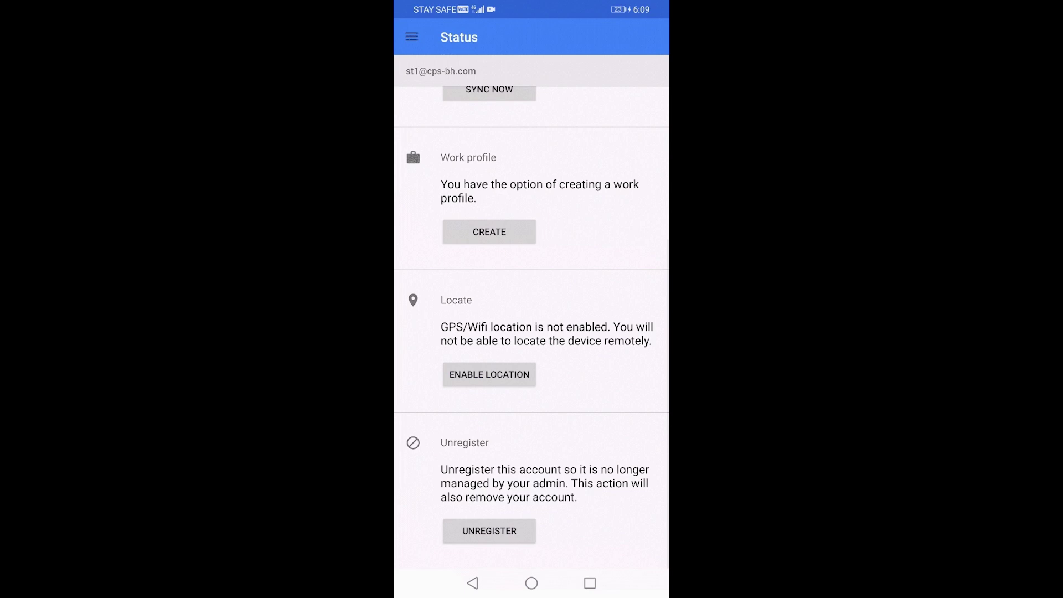
scroll(532, 327, up, 3)
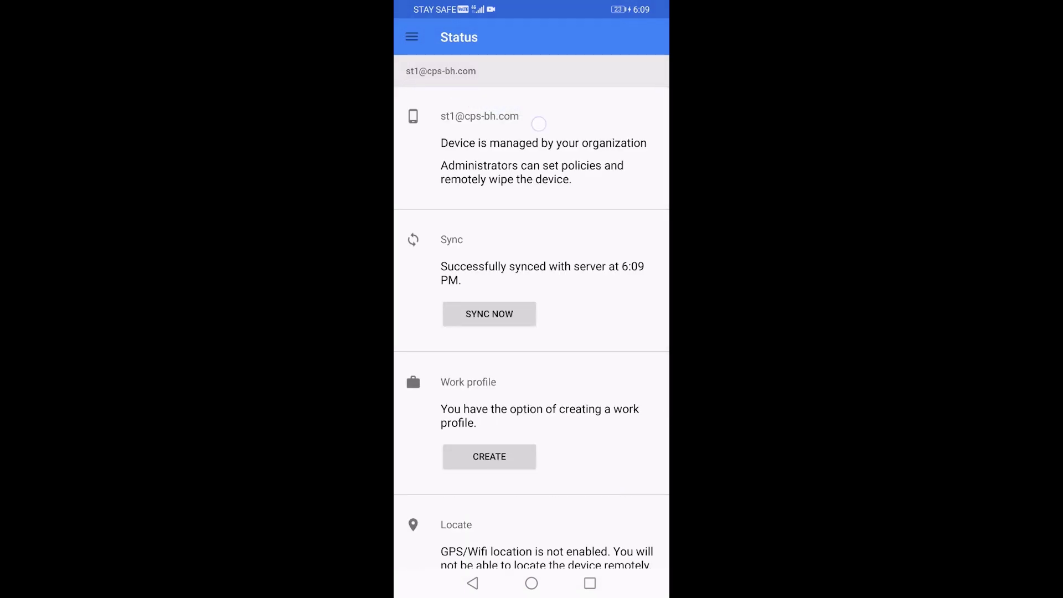
Step: Sync the phone, refresh the Gmail inbox for device-management emails, then go Home
click(515, 315)
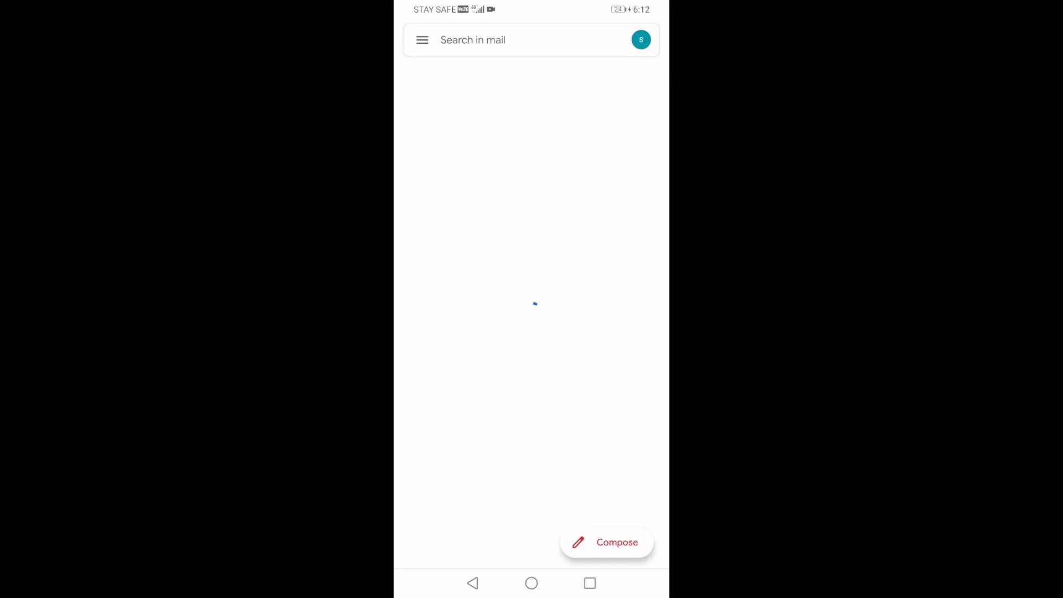
drag(532, 154, 532, 333)
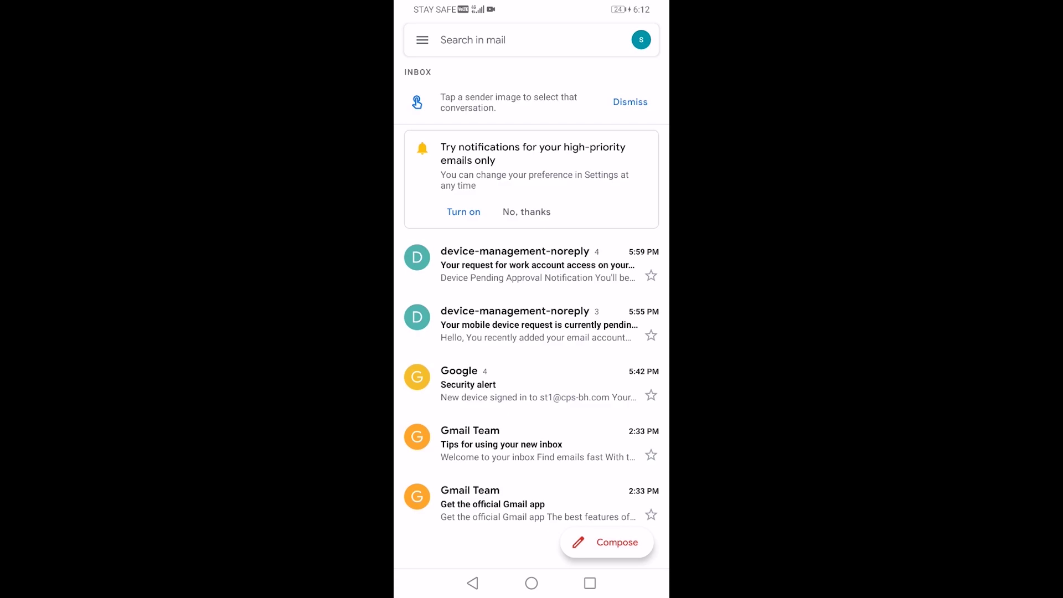
click(531, 584)
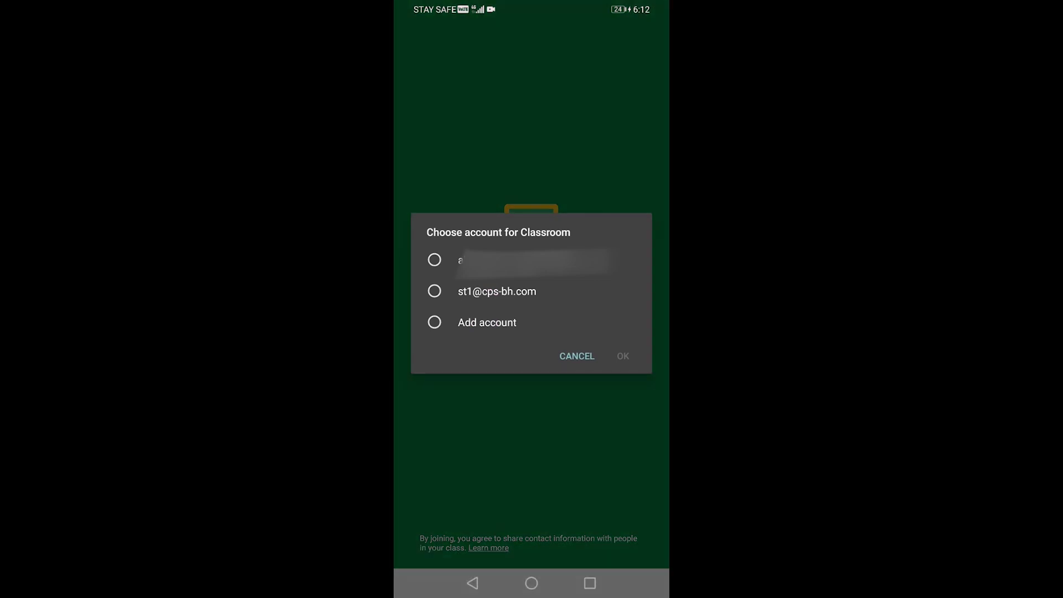
Step: Confirm the school account for Classroom and join the Demo class
click(497, 291)
click(624, 356)
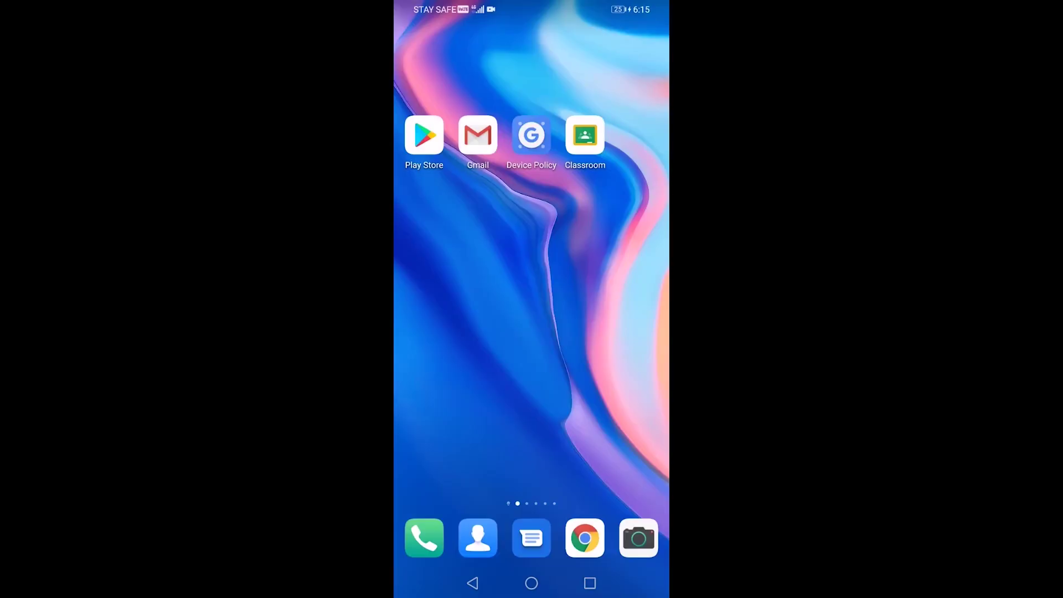
click(584, 136)
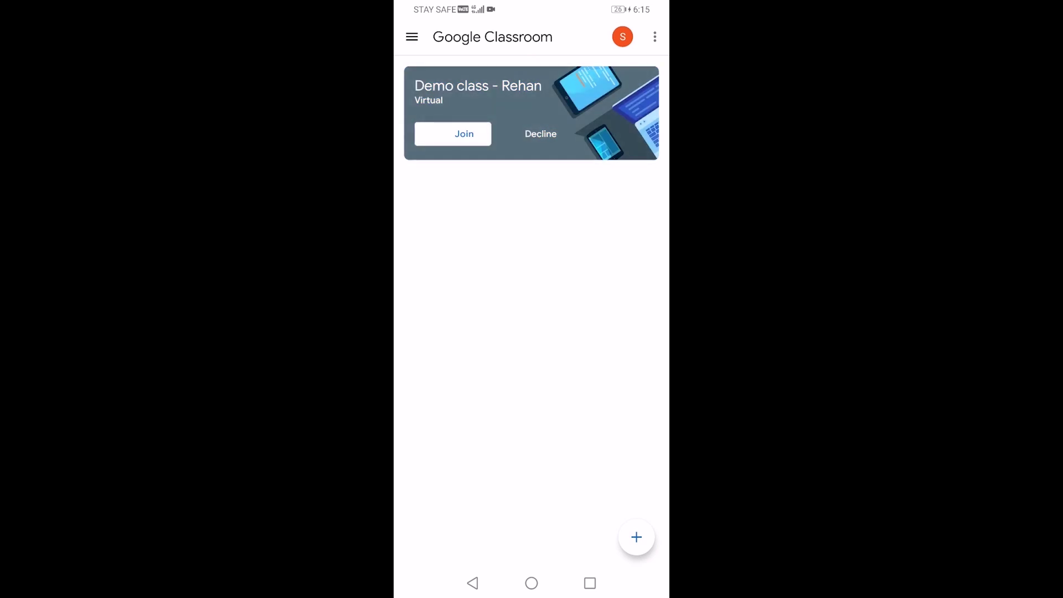
click(464, 134)
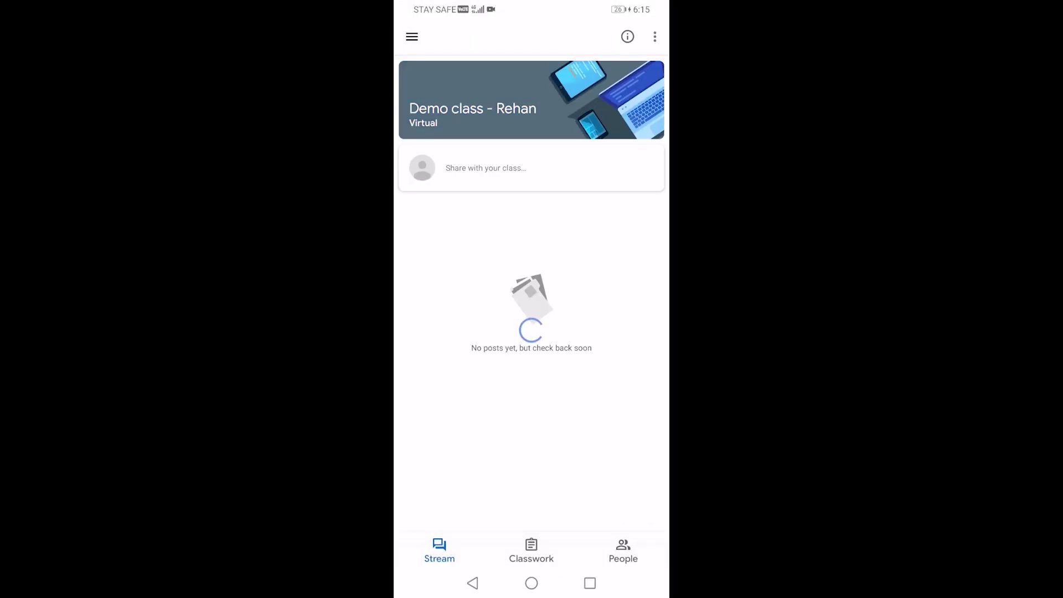
Step: Post a short thanks comment on the teacher's testing post
click(566, 254)
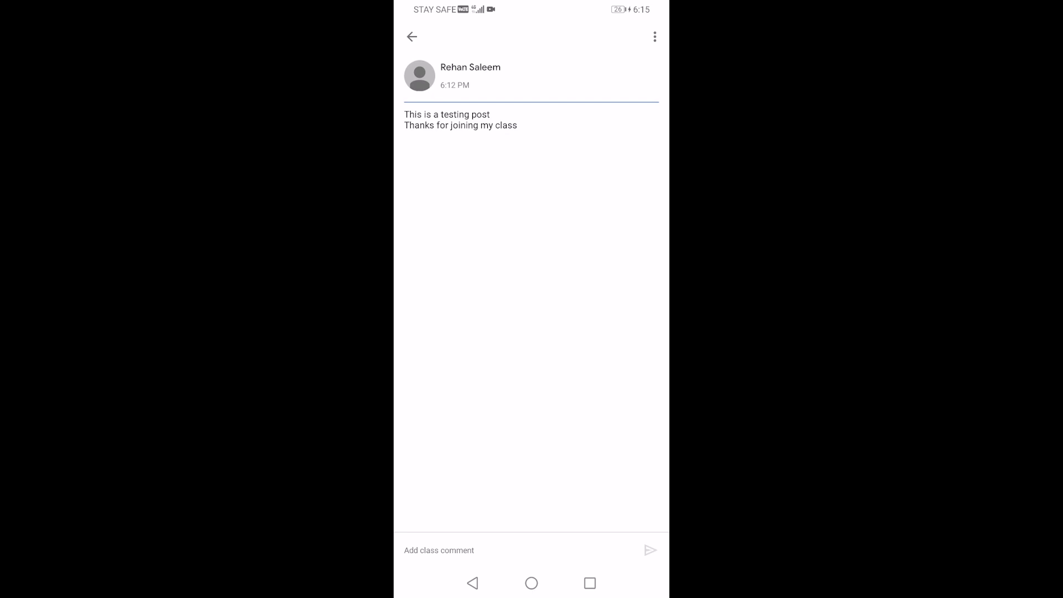
click(499, 550)
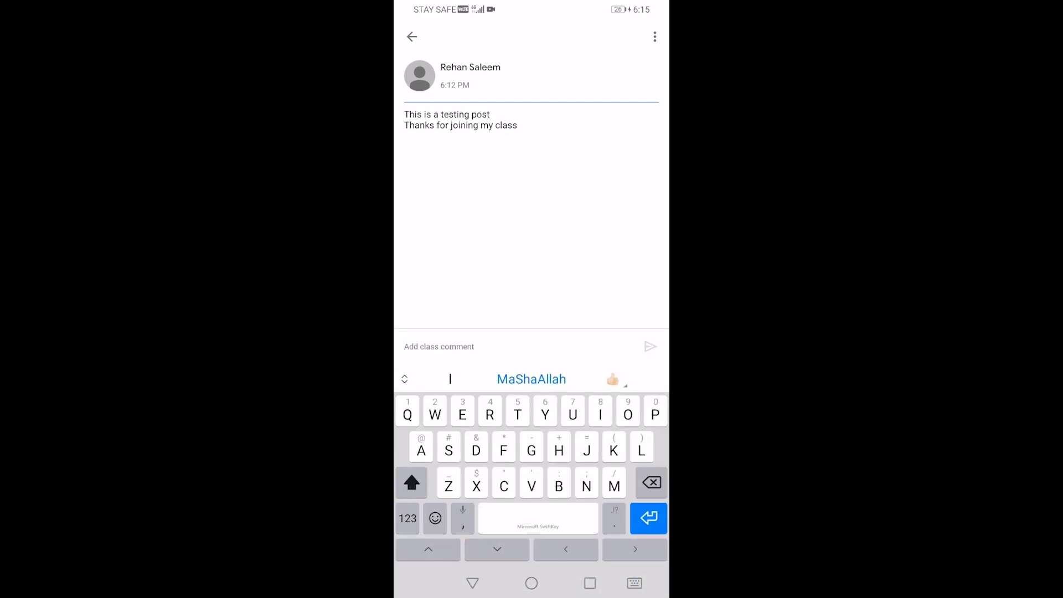
text(Thans)
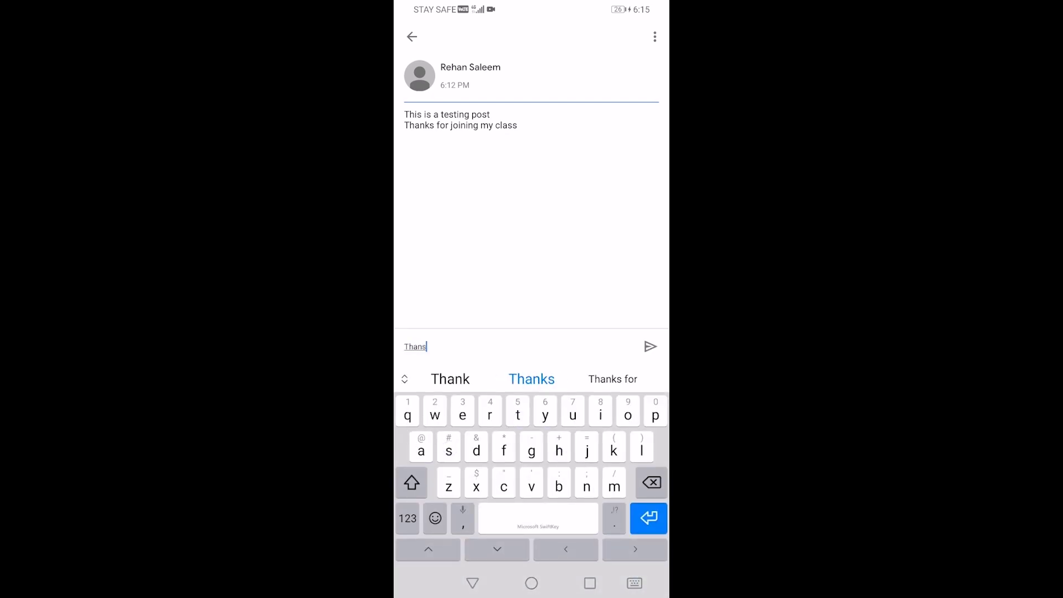
click(651, 347)
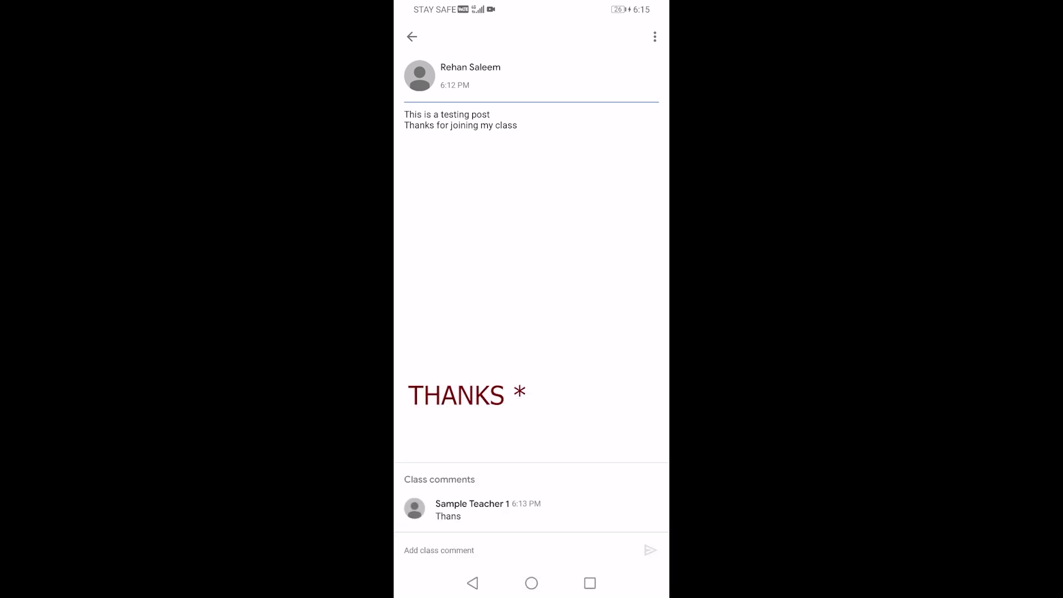
Step: Group Classroom, Gmail and Device Policy into a home-screen folder named 'CPS'
click(532, 583)
mouse_move(583, 135)
mouse_down()
mouse_move(483, 143)
mouse_move(491, 147)
mouse_up()
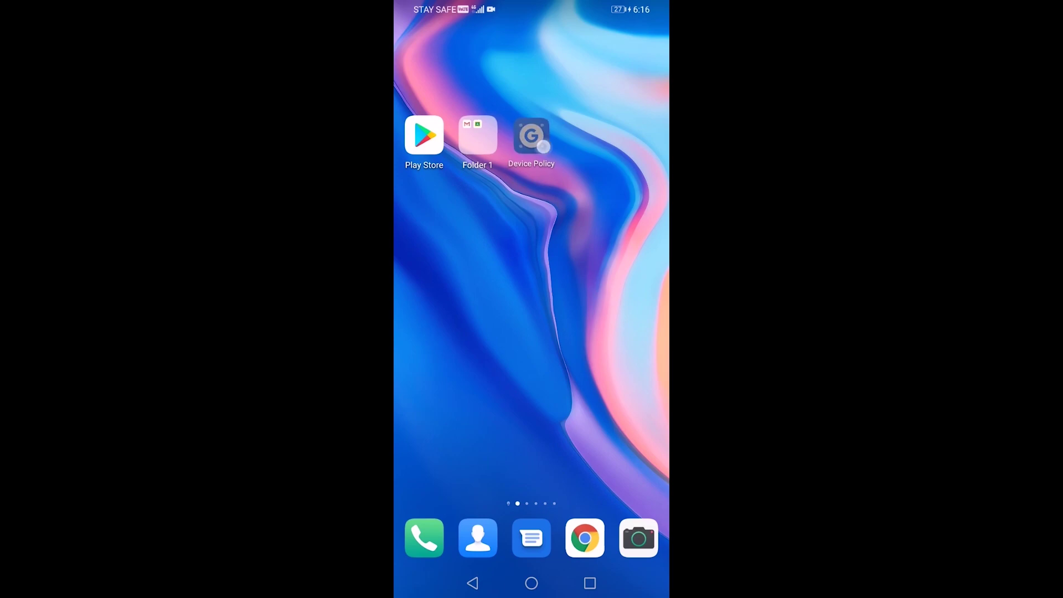
click(478, 138)
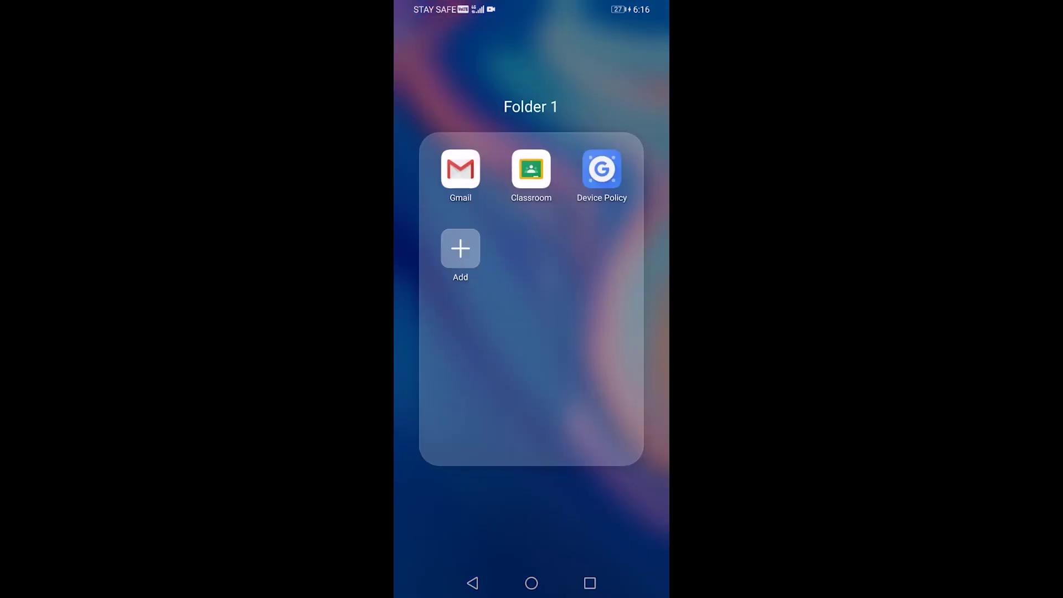
click(531, 107)
text(C)
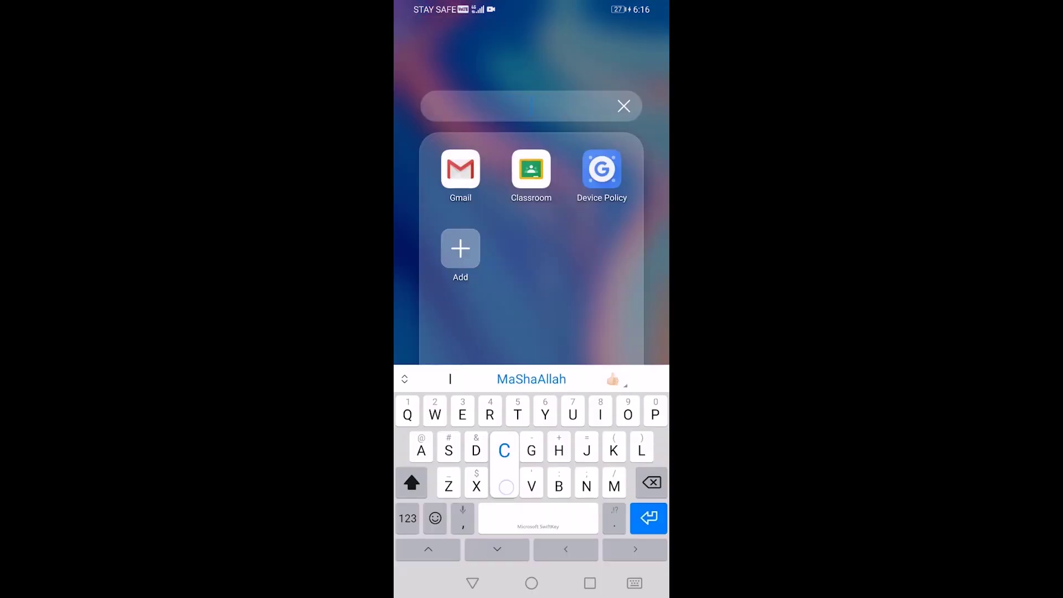
text(PS)
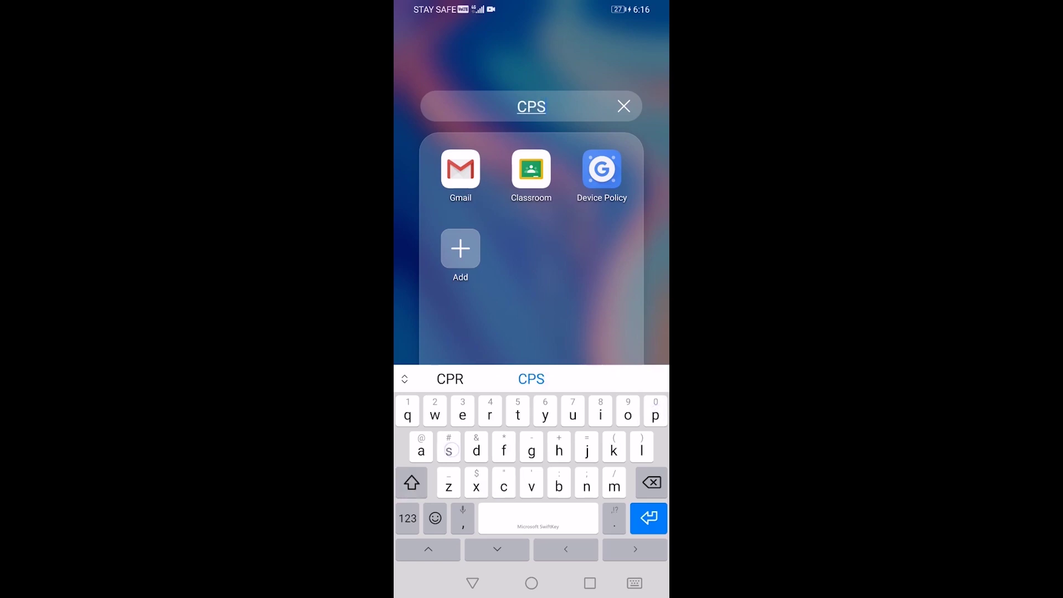
key(Return)
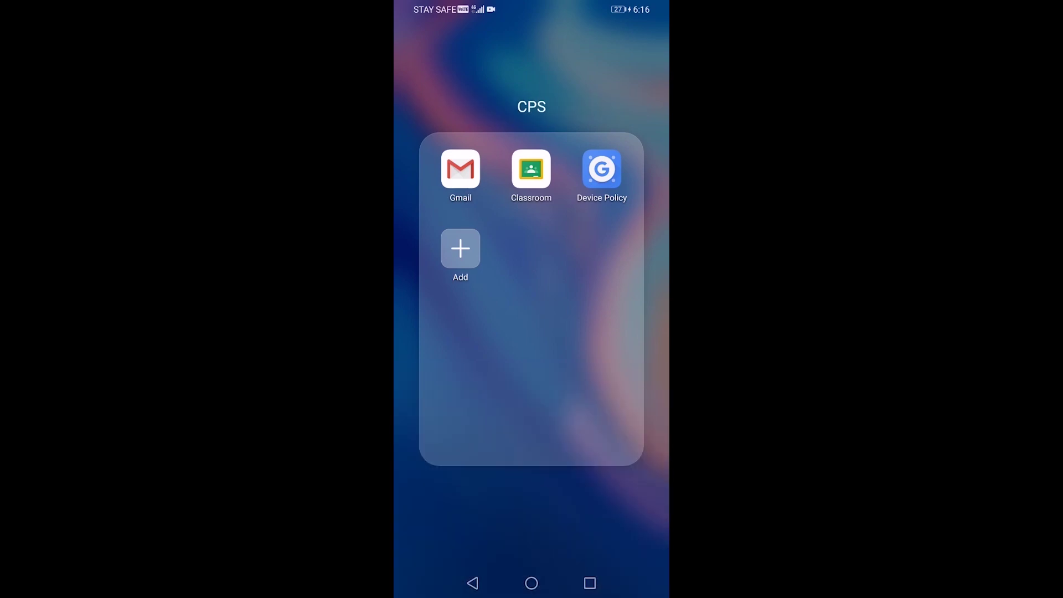
key(Escape)
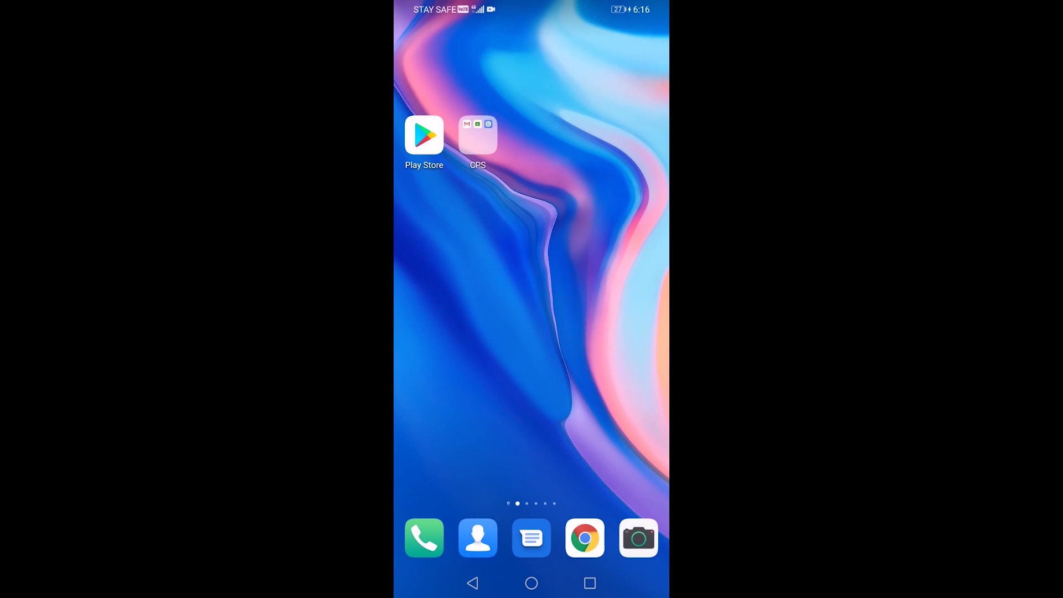